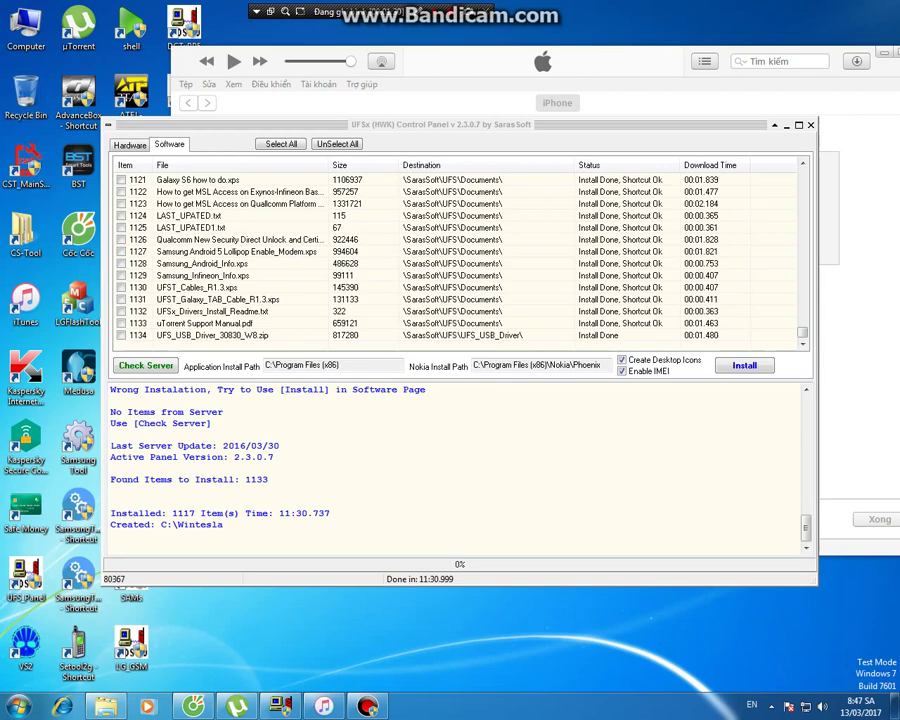
Step: Check the server for outstanding items, install the found item, and close the UFSx Control Panel
click(145, 365)
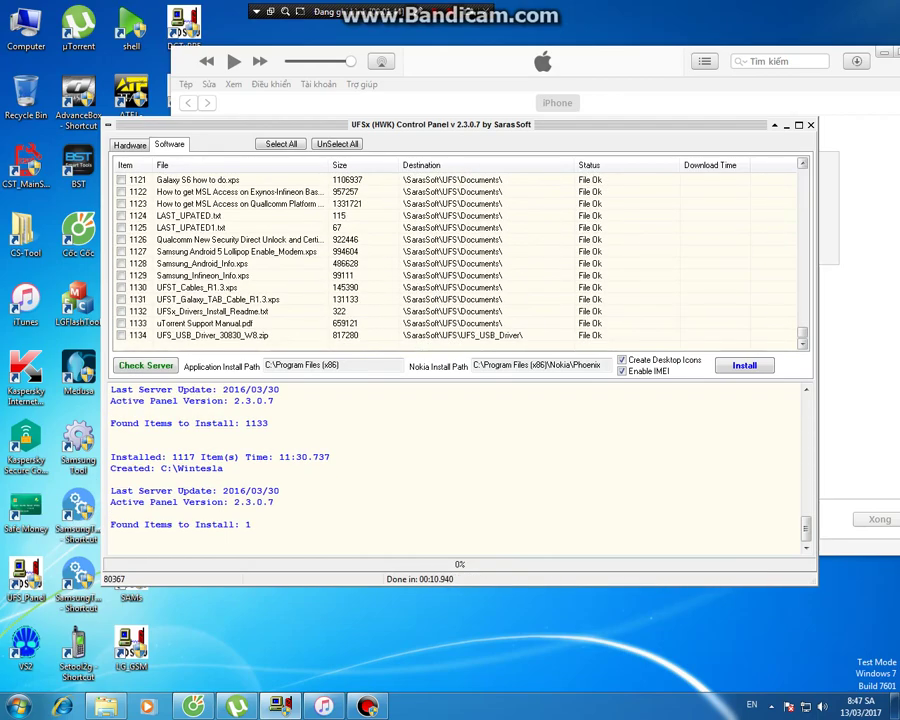
click(744, 365)
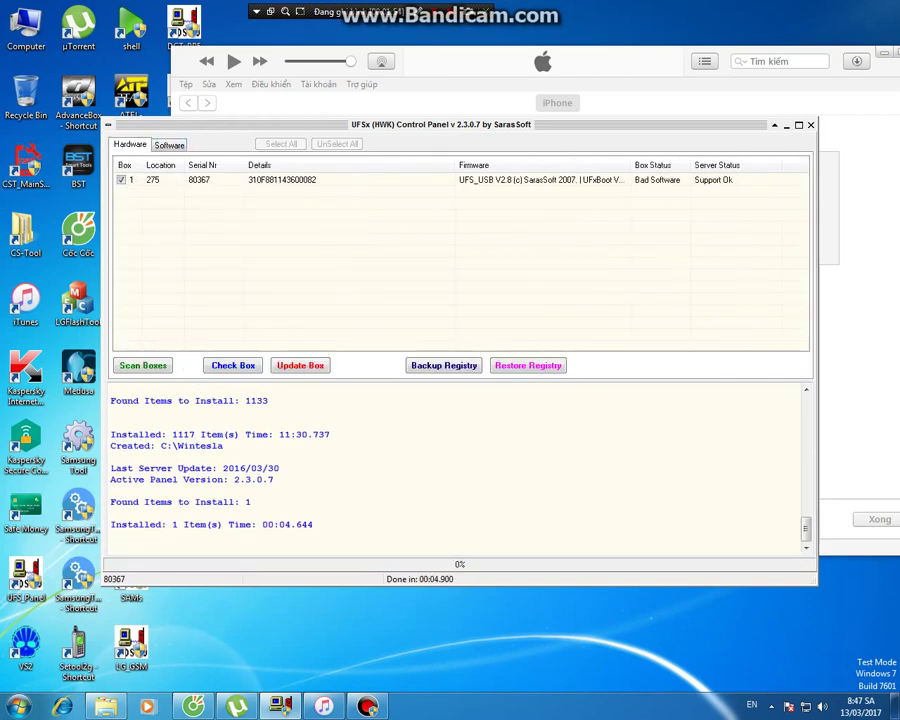
click(810, 125)
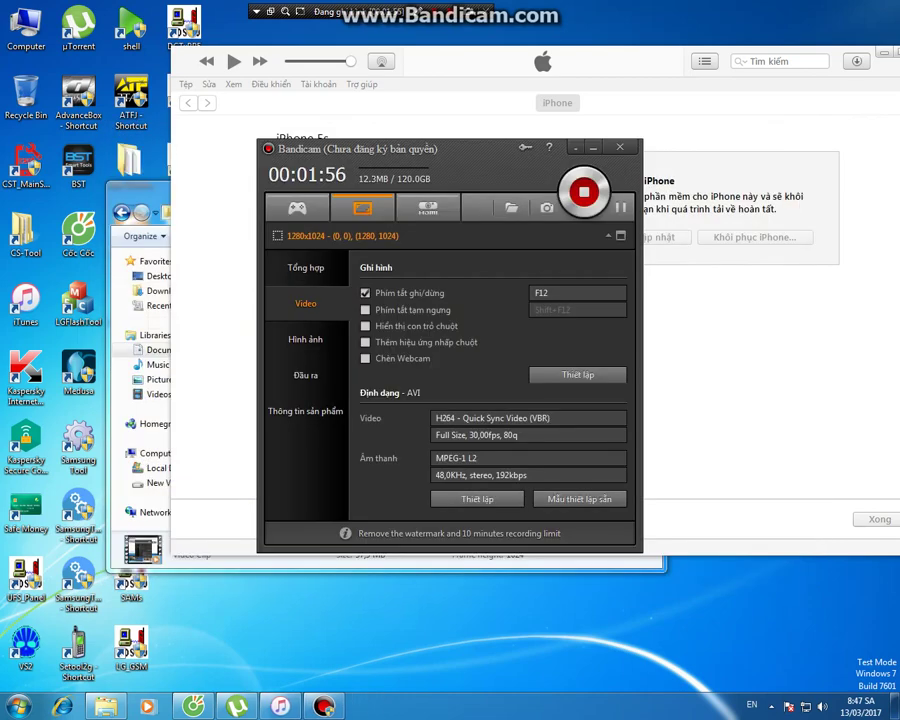
Step: Launch DCTxBB5 Tools from its desktop shortcut and bring its window to the front
click(183, 25)
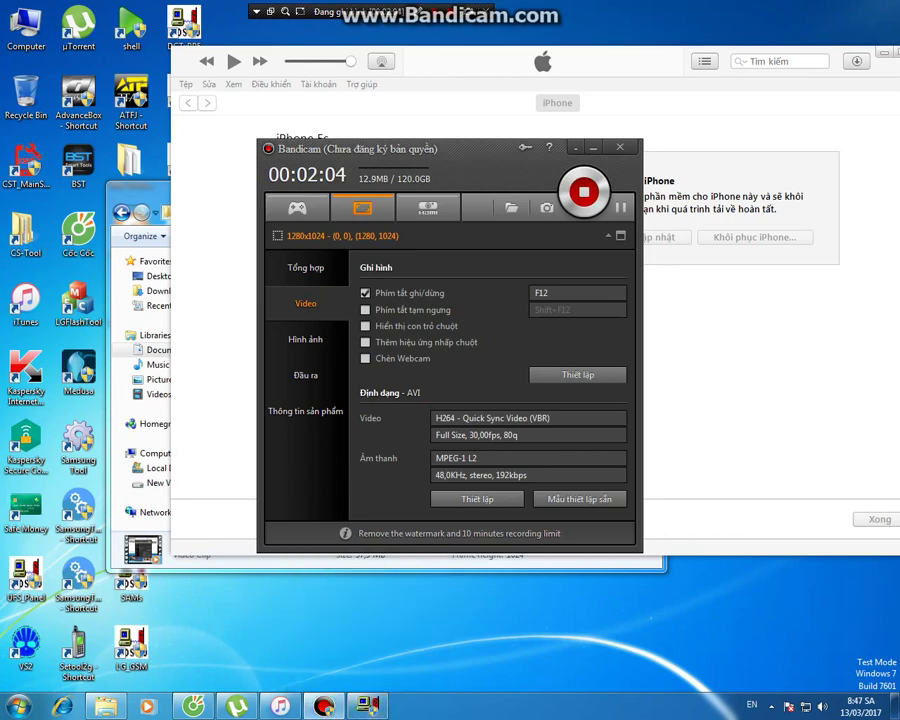
right_click(235, 421)
click(270, 462)
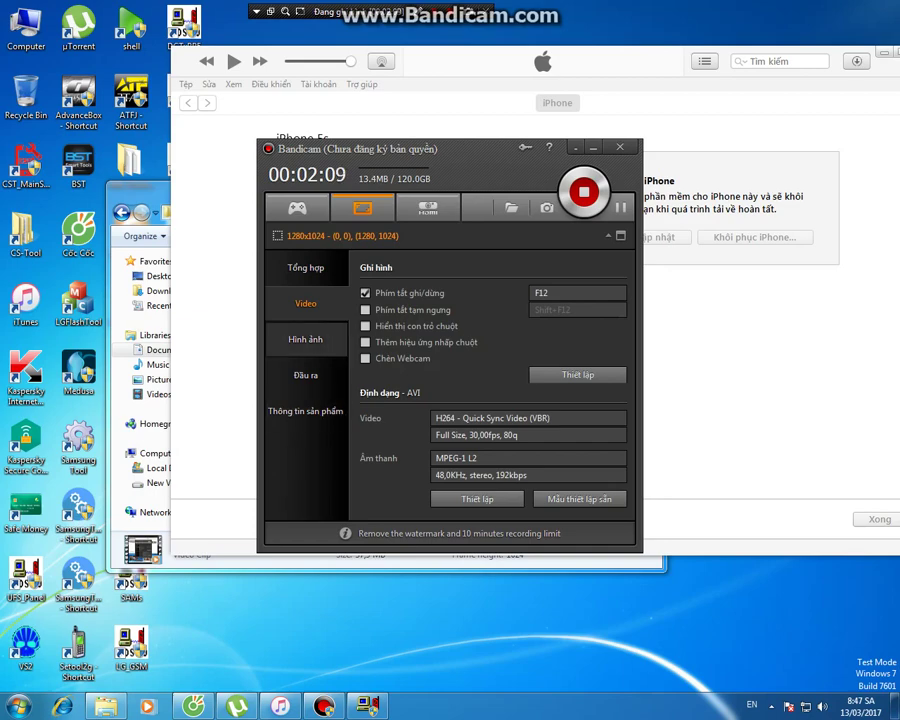
click(152, 196)
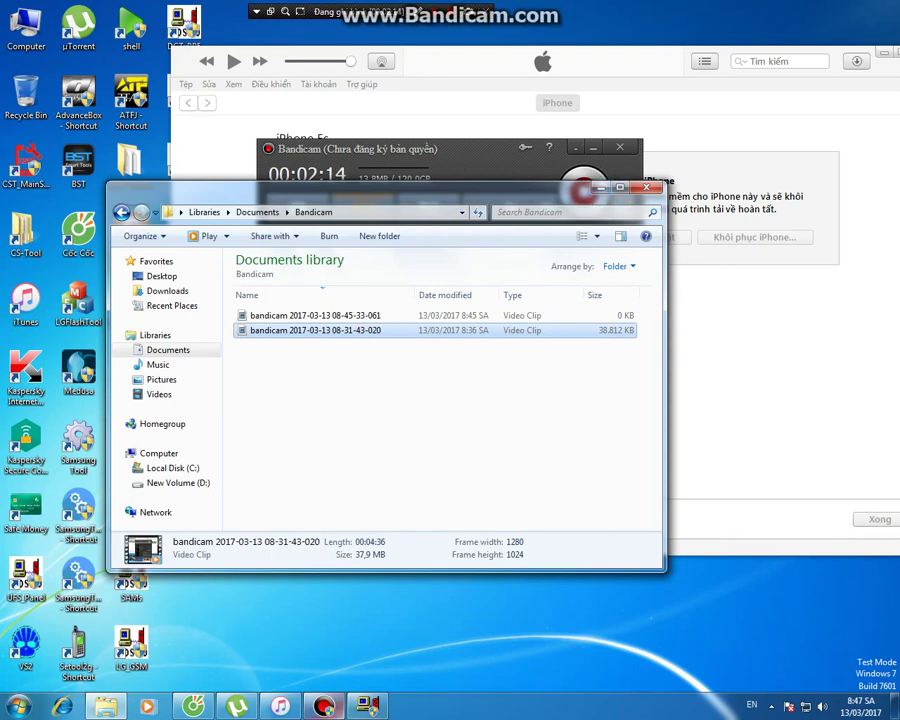
click(601, 188)
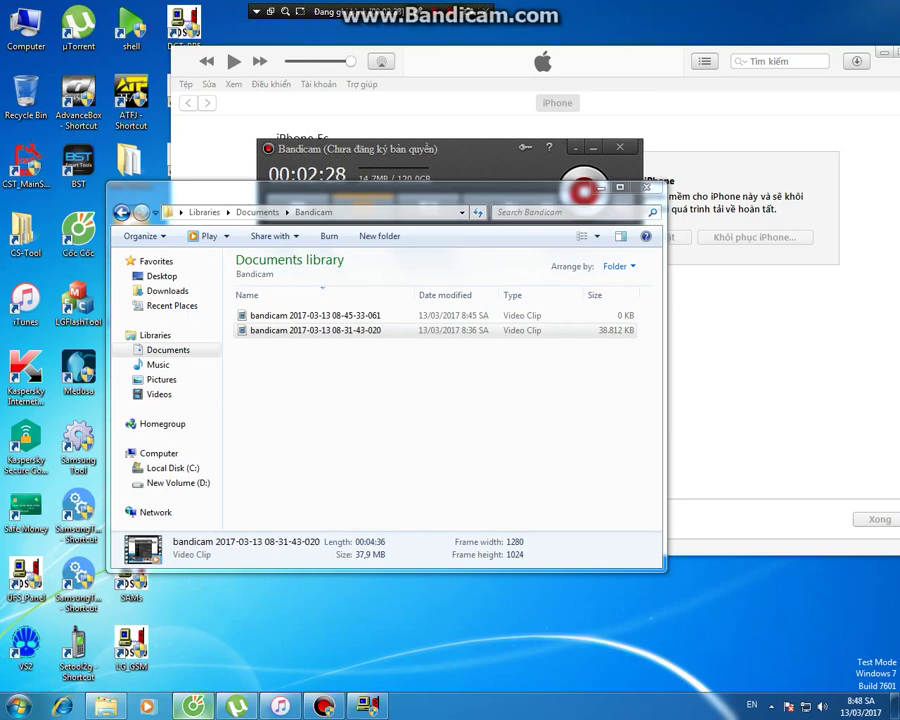
click(367, 706)
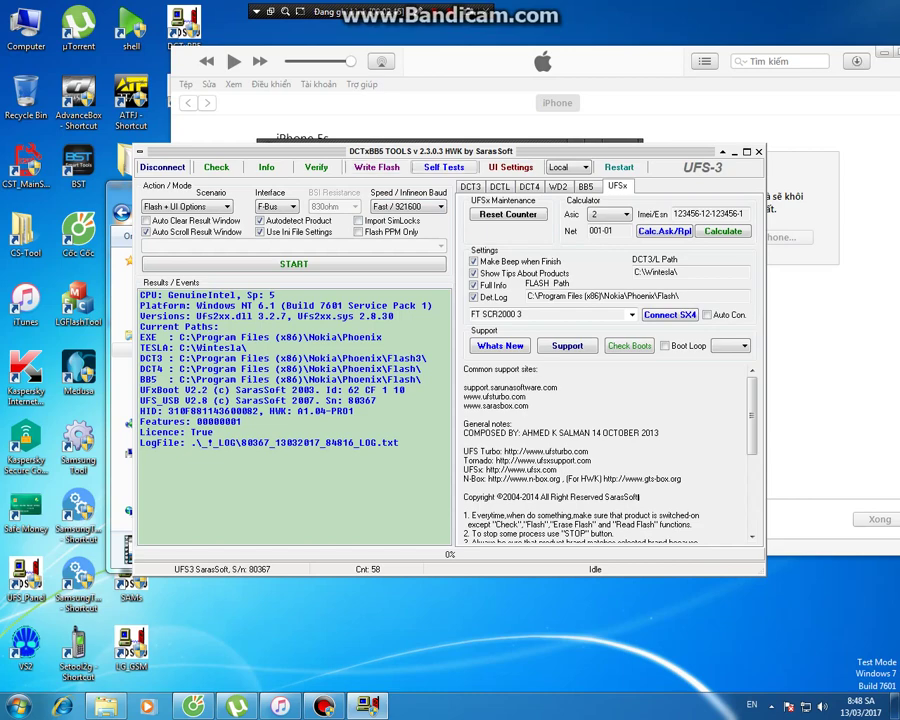
Step: Examine the WD2 and DCT4 settings, look through the DCT4 product models, and close DCTxBB5 Tools
click(558, 186)
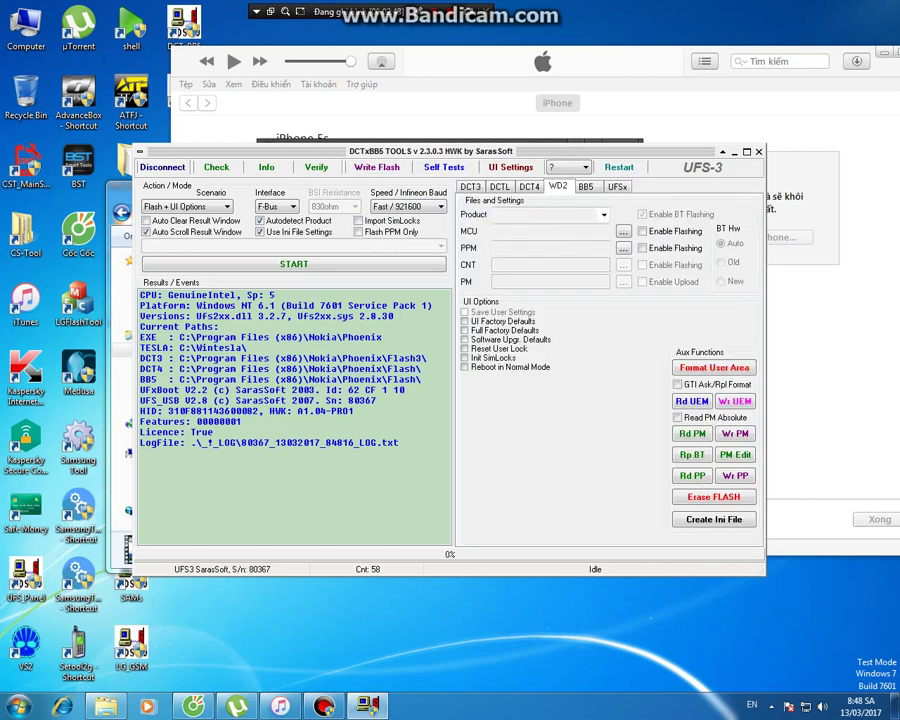
click(529, 186)
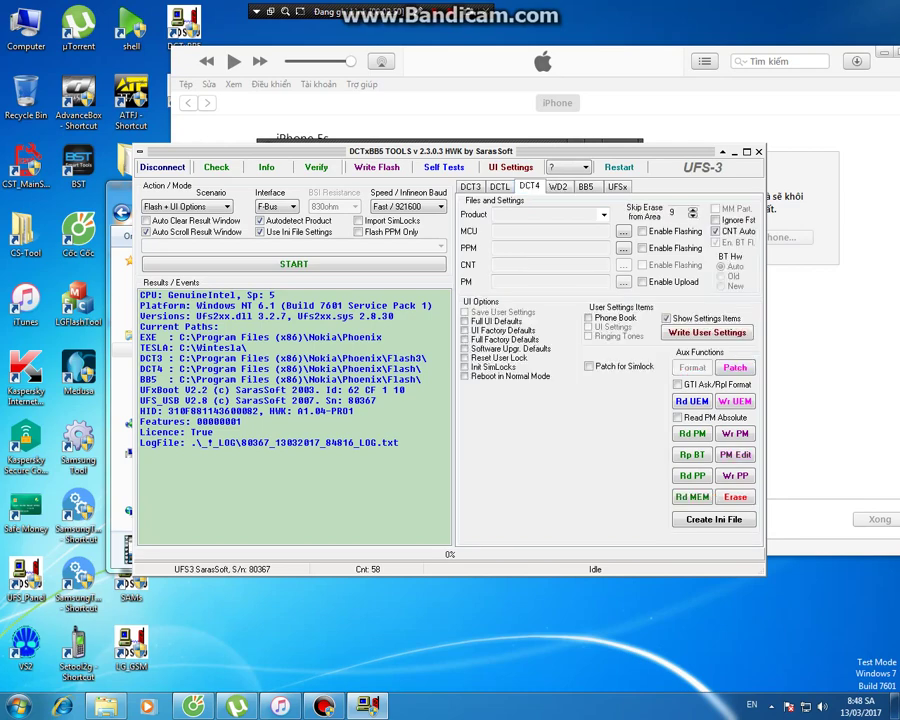
click(604, 214)
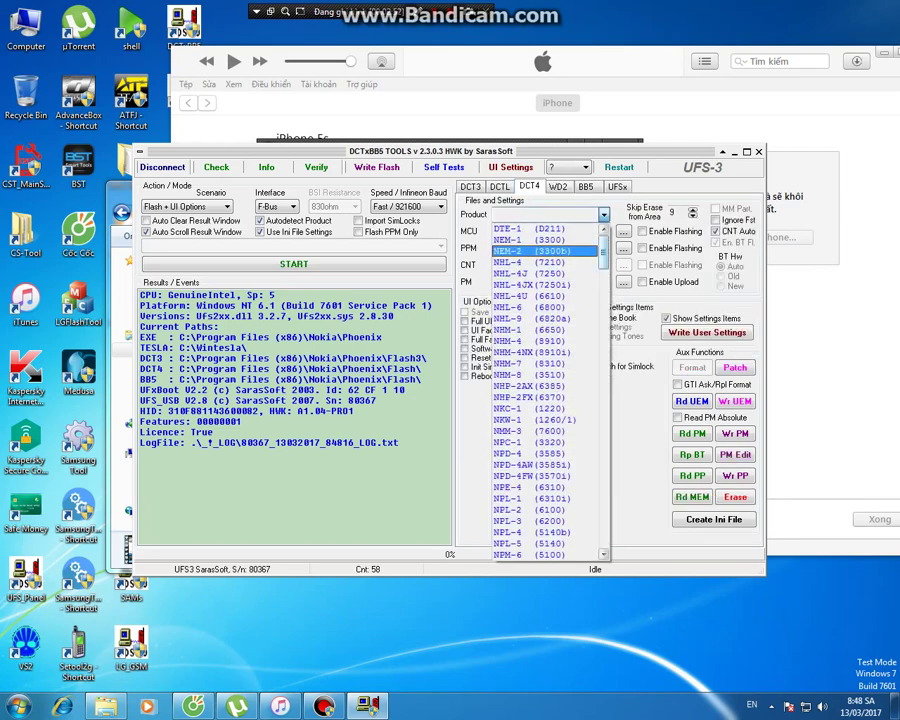
drag(603, 252, 603, 265)
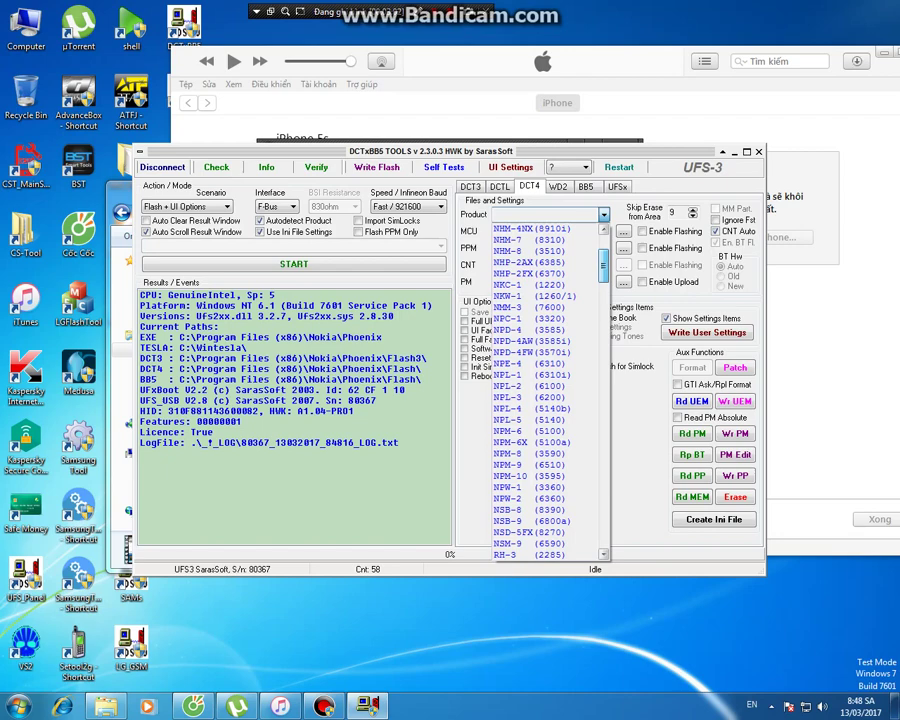
scroll(548, 390, down, 20)
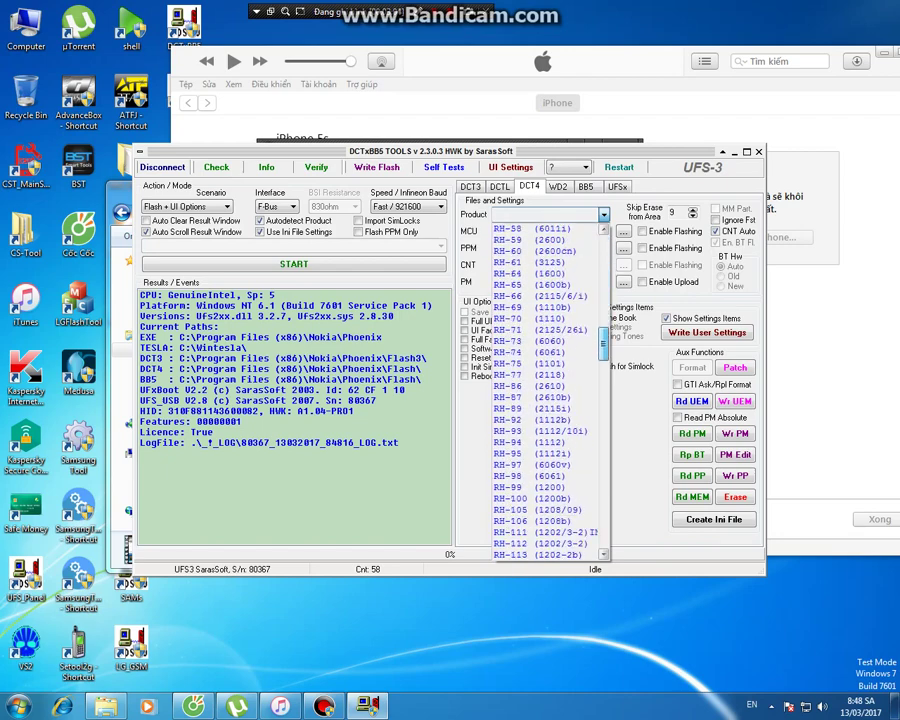
scroll(548, 390, up, 6)
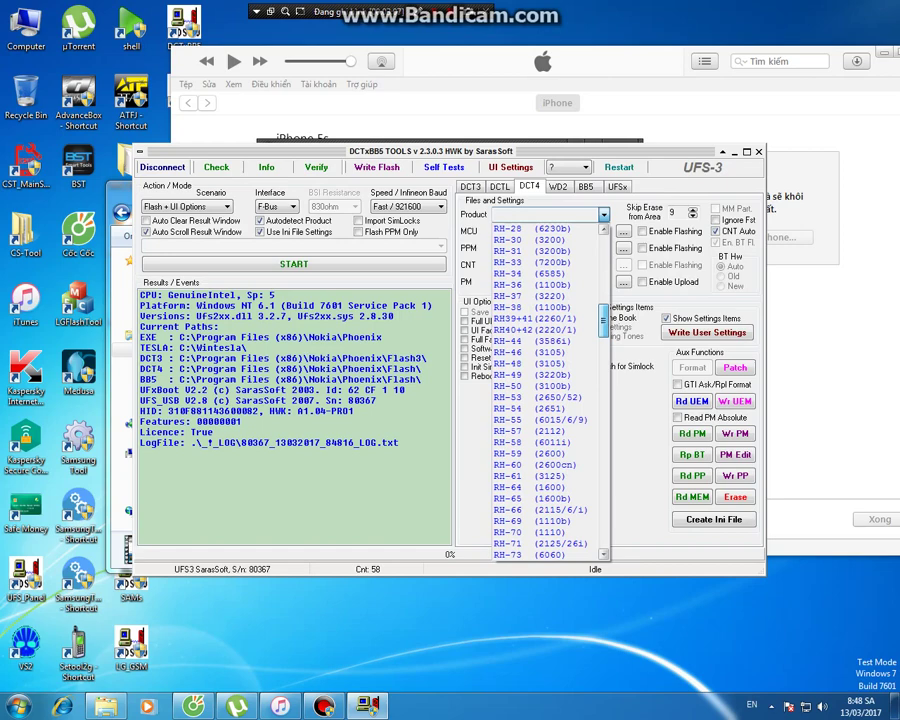
scroll(548, 390, up, 12)
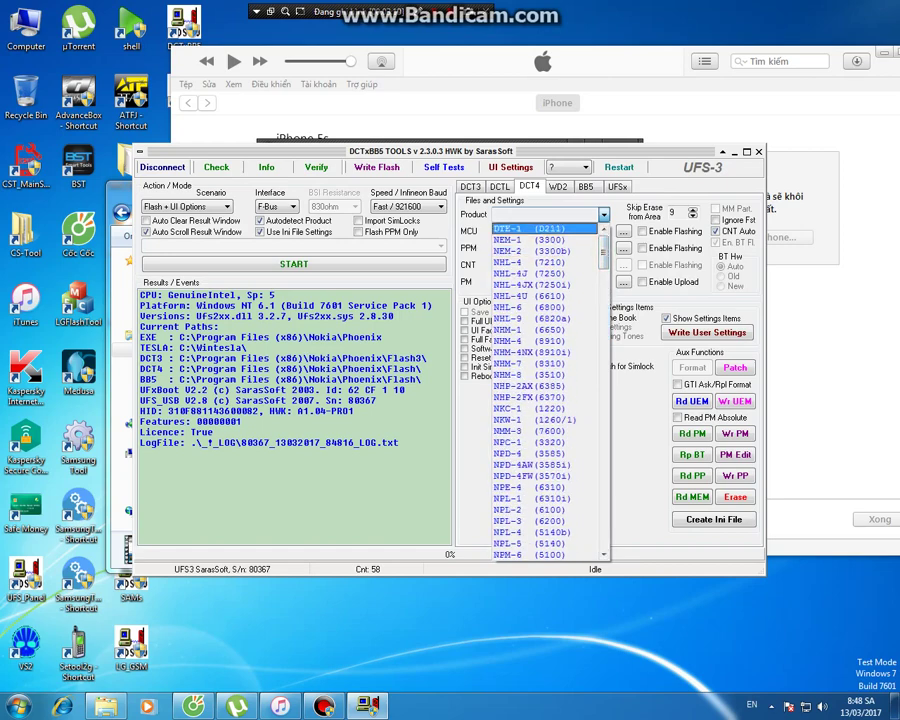
key(Escape)
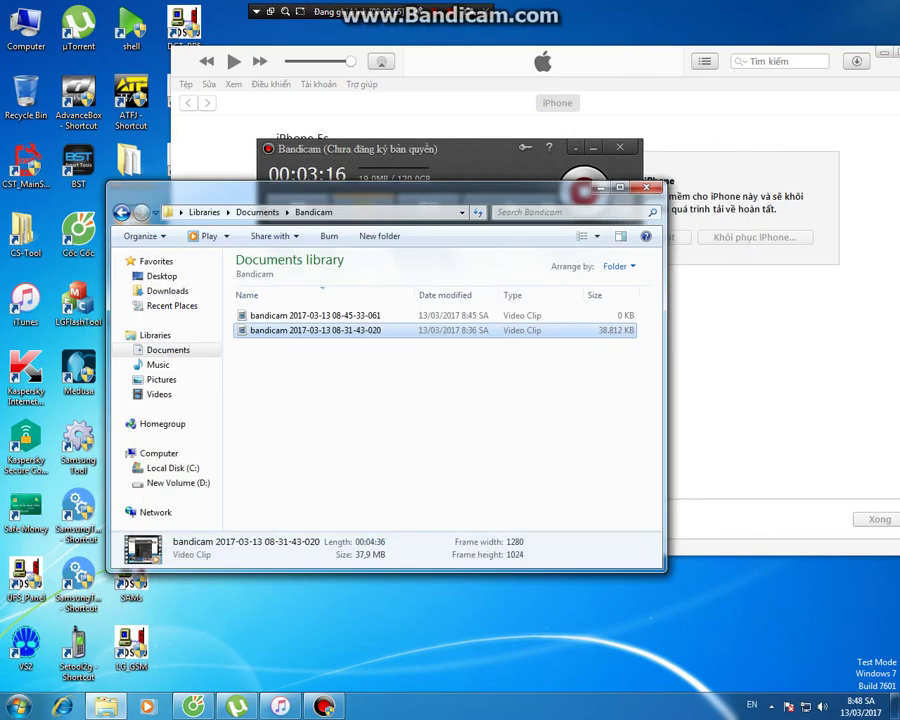
Step: Look through the Program Files folder on Local Disk (C:) for the installed box software
click(172, 468)
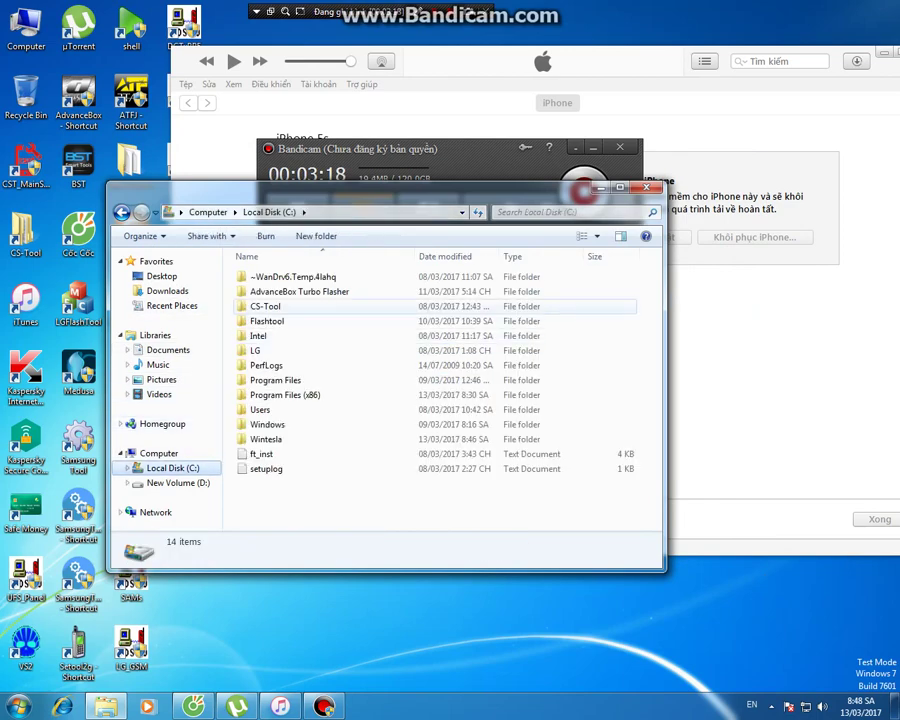
click(265, 306)
double_click(275, 380)
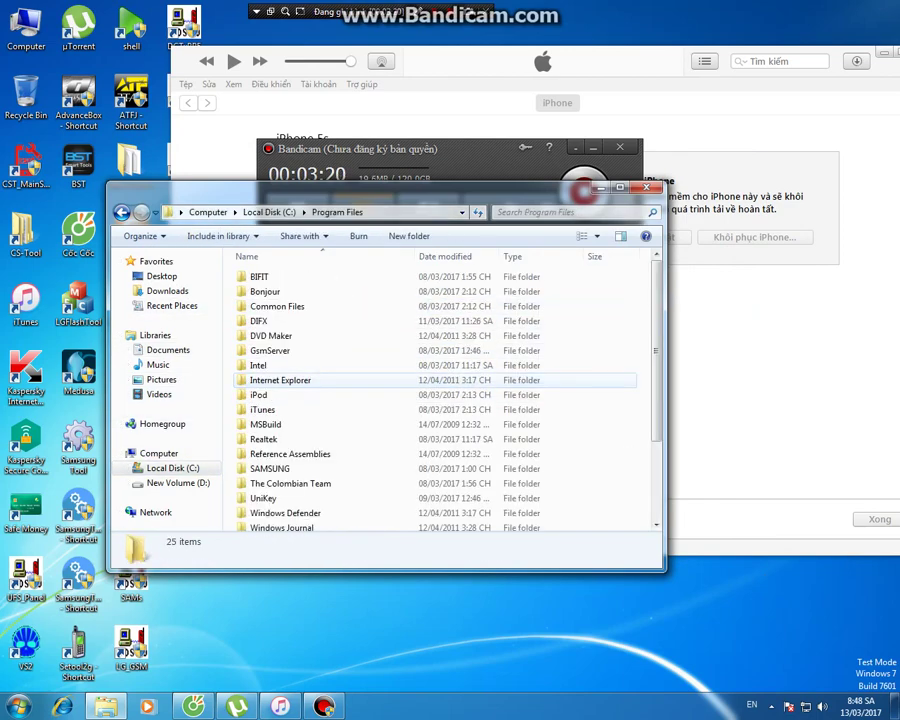
scroll(280, 395, down, 3)
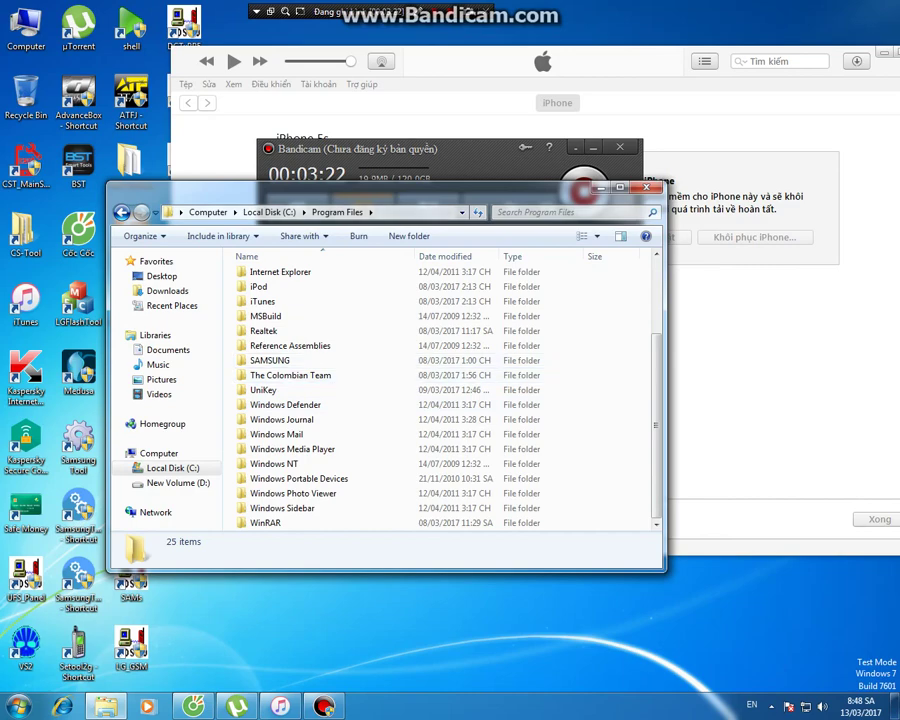
Step: Open the SarasSoft\UFS folder inside Program Files (x86) on drive C
click(268, 212)
double_click(285, 394)
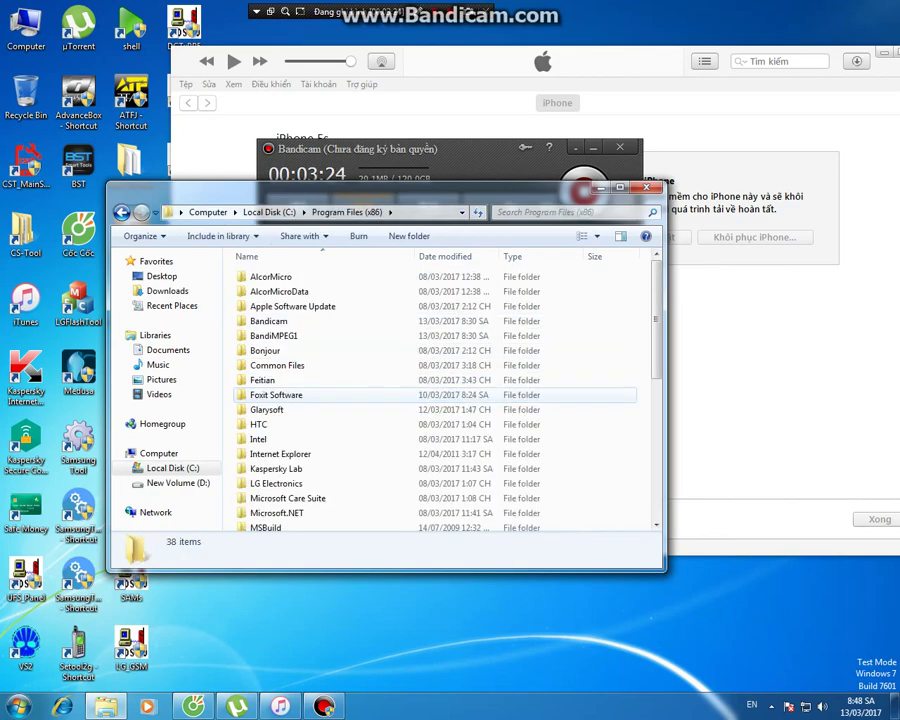
scroll(280, 395, down, 1)
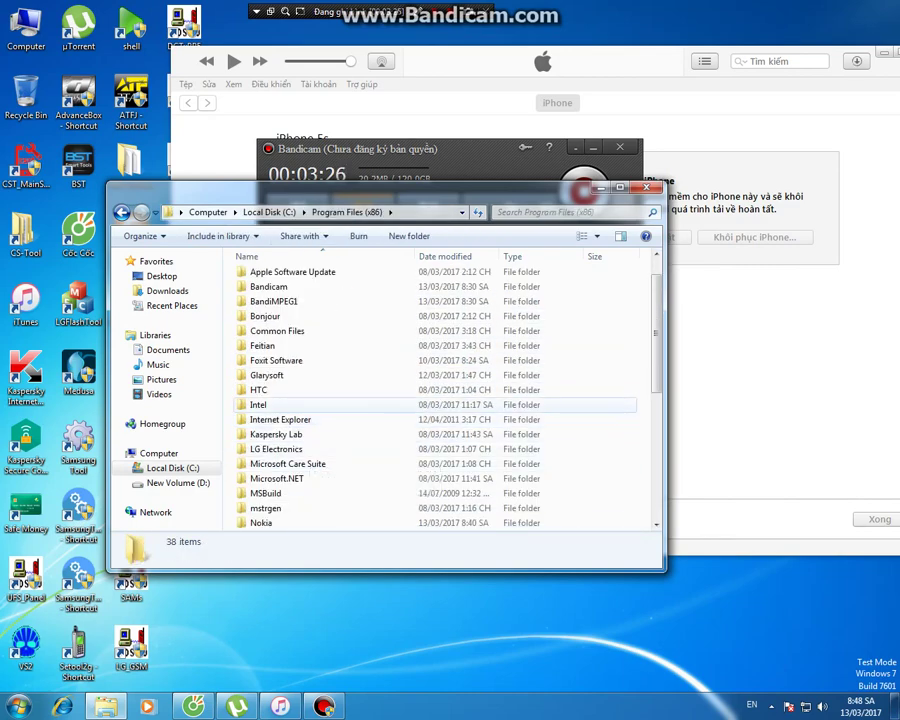
scroll(280, 404, down, 1)
scroll(280, 404, down, 5)
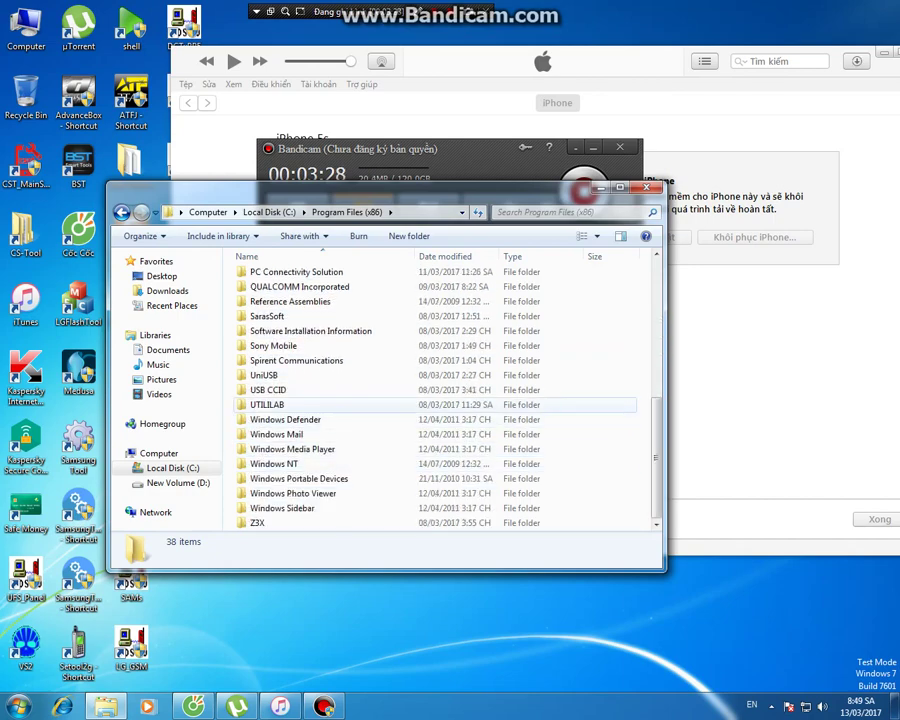
click(280, 316)
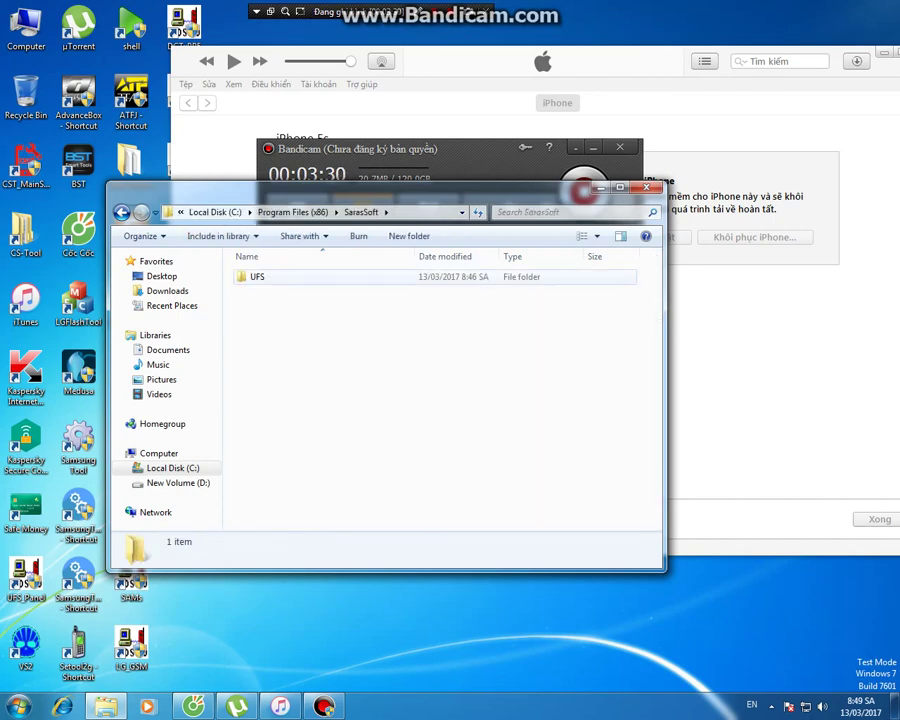
double_click(257, 276)
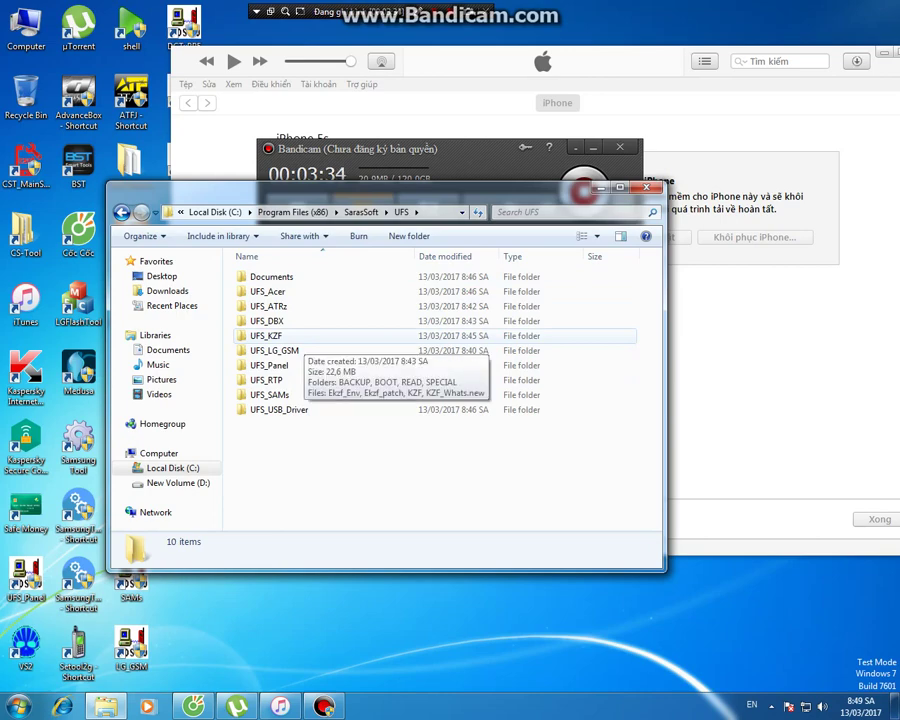
Step: View the contents of the UFS Documents folder and return to the UFS folder
click(270, 365)
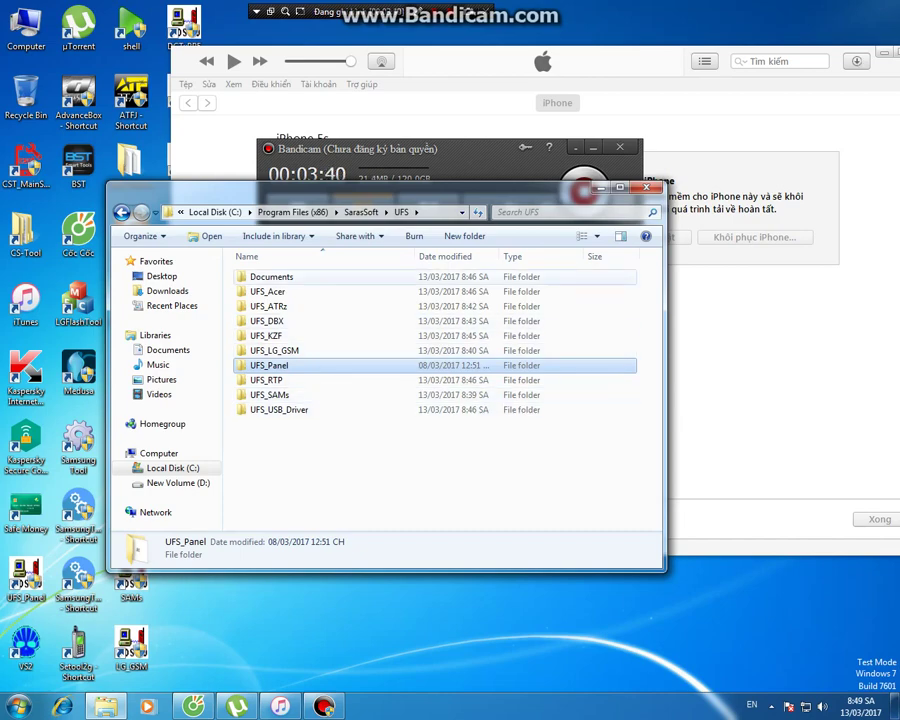
double_click(271, 277)
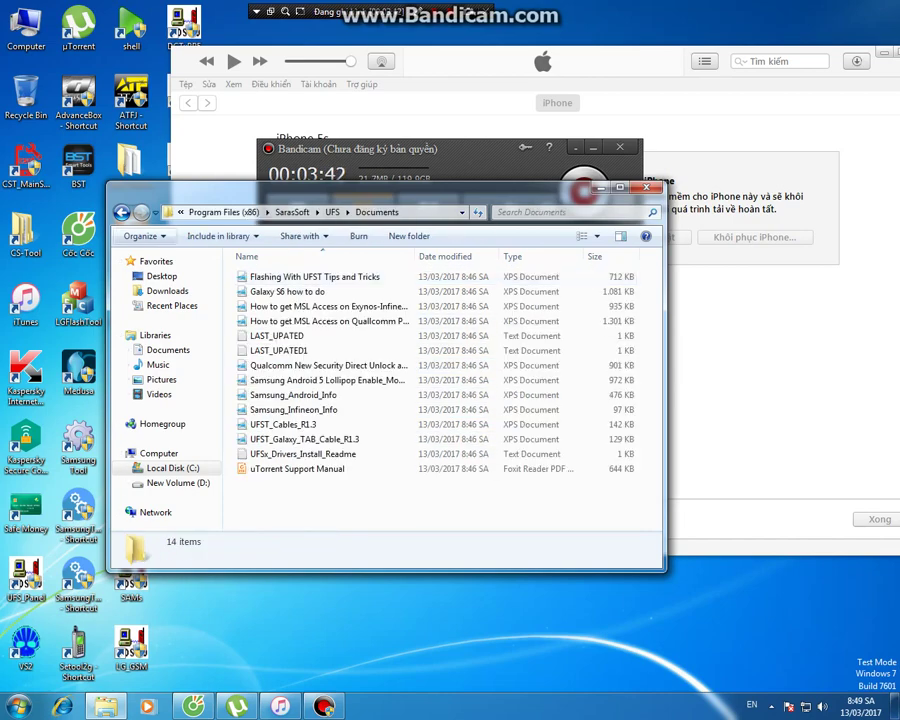
click(121, 212)
click(267, 291)
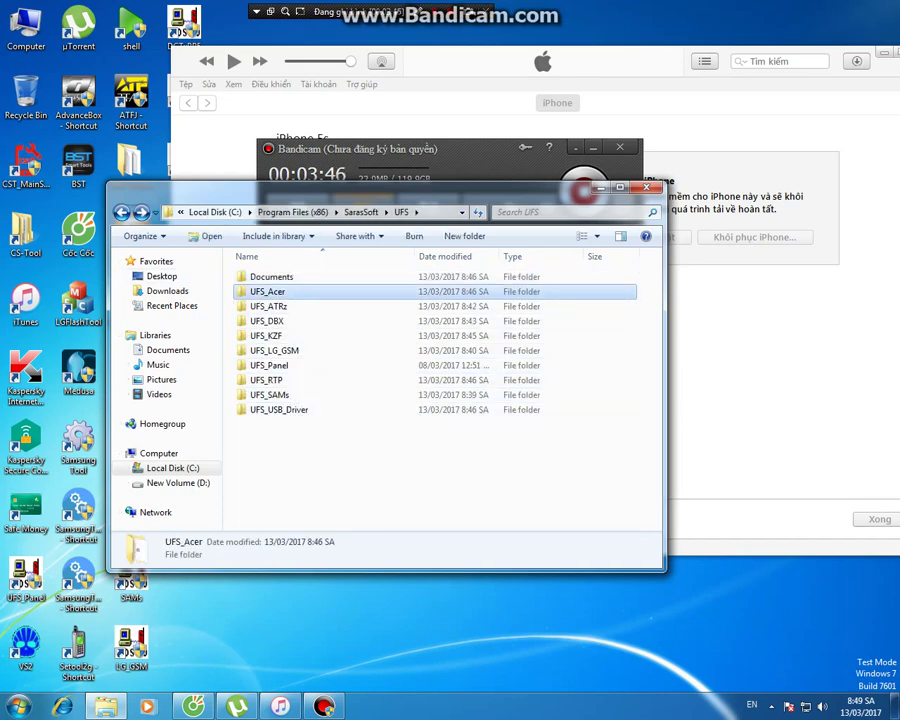
Step: Launch ANDROID_UFS_1045 from the UFS_SAMs folder and check its list of available boxes
double_click(269, 395)
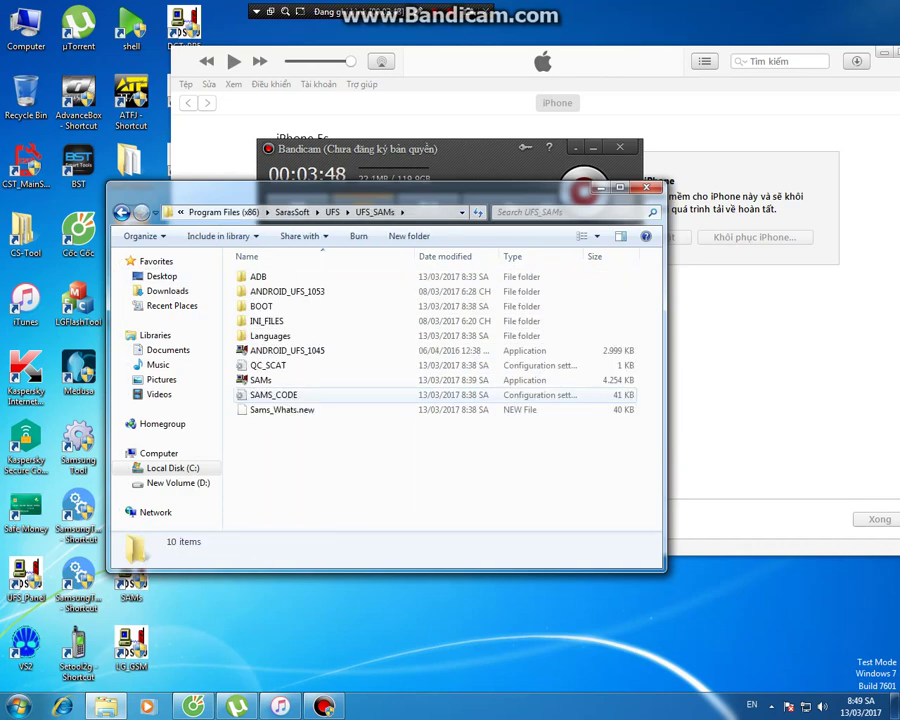
click(287, 350)
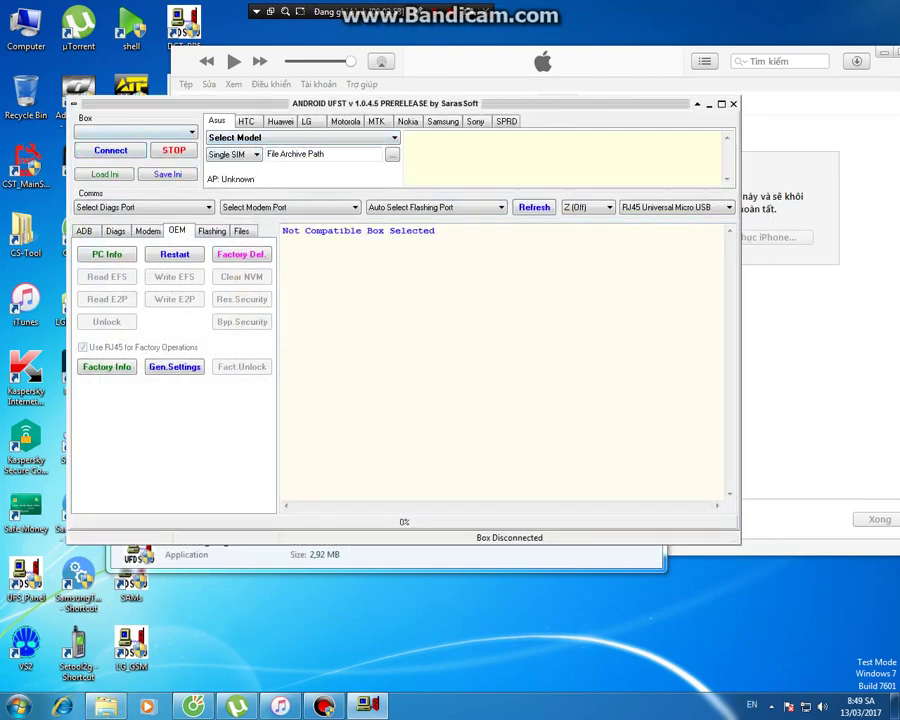
click(191, 132)
click(191, 132)
click(191, 132)
click(191, 132)
Step: Choose the Asus model P024 (ZenPad 8.0 Z380KL) and try to connect the box
click(394, 137)
click(240, 159)
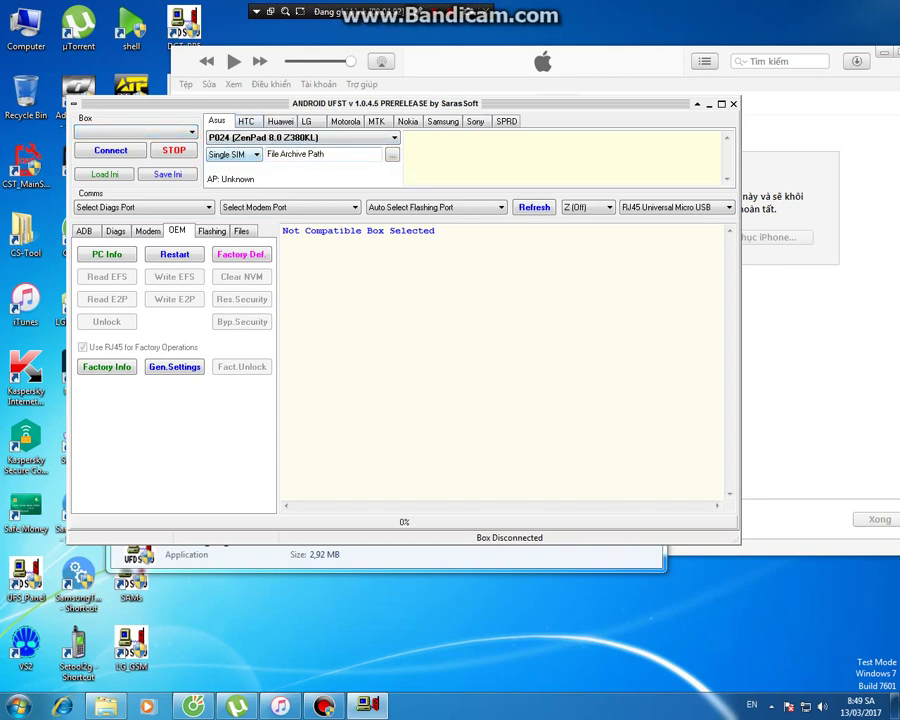
click(111, 150)
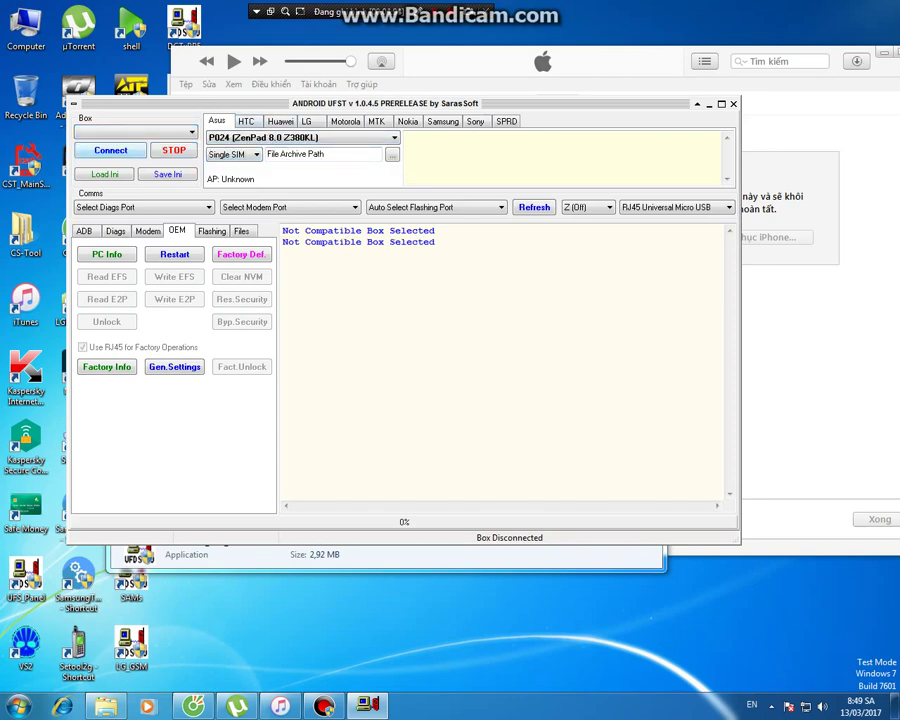
click(173, 150)
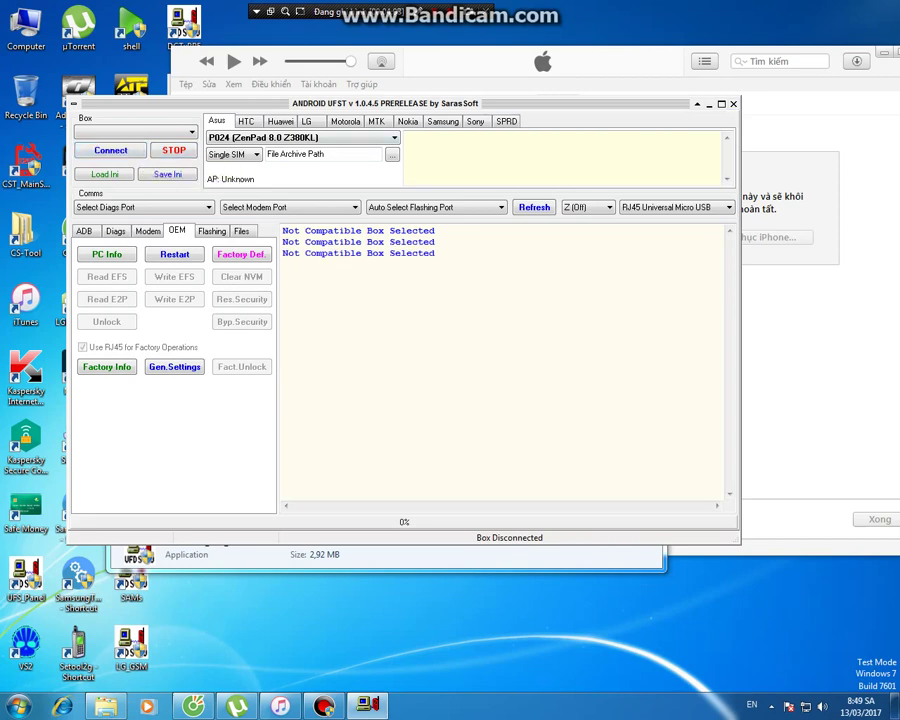
Step: Switch the brand to Samsung and request the ADB Info for the SM-T815 (Tab S2 9.7 LTE)
click(442, 121)
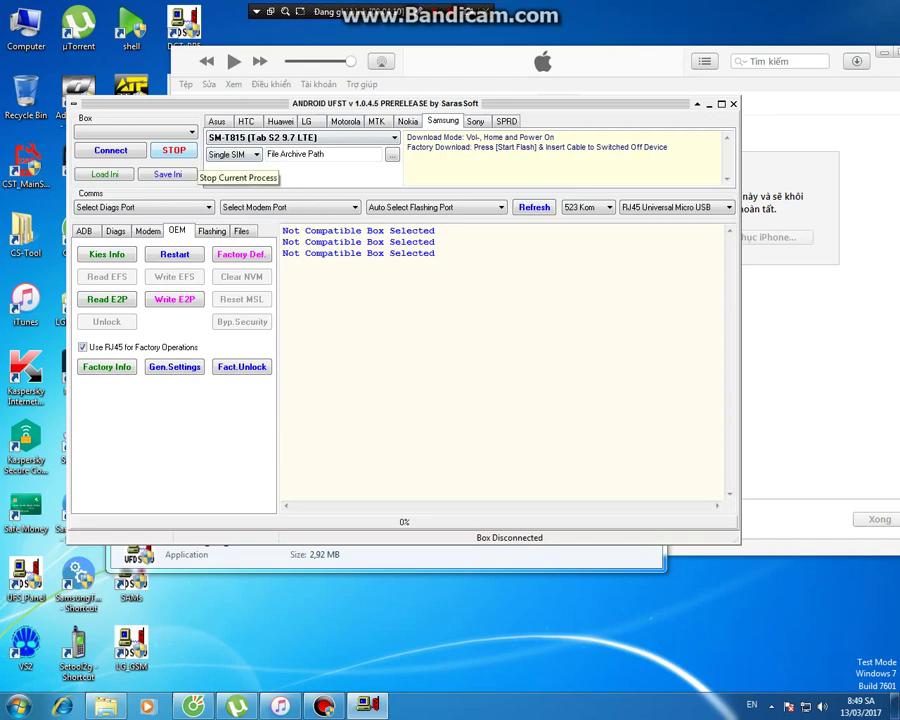
click(84, 231)
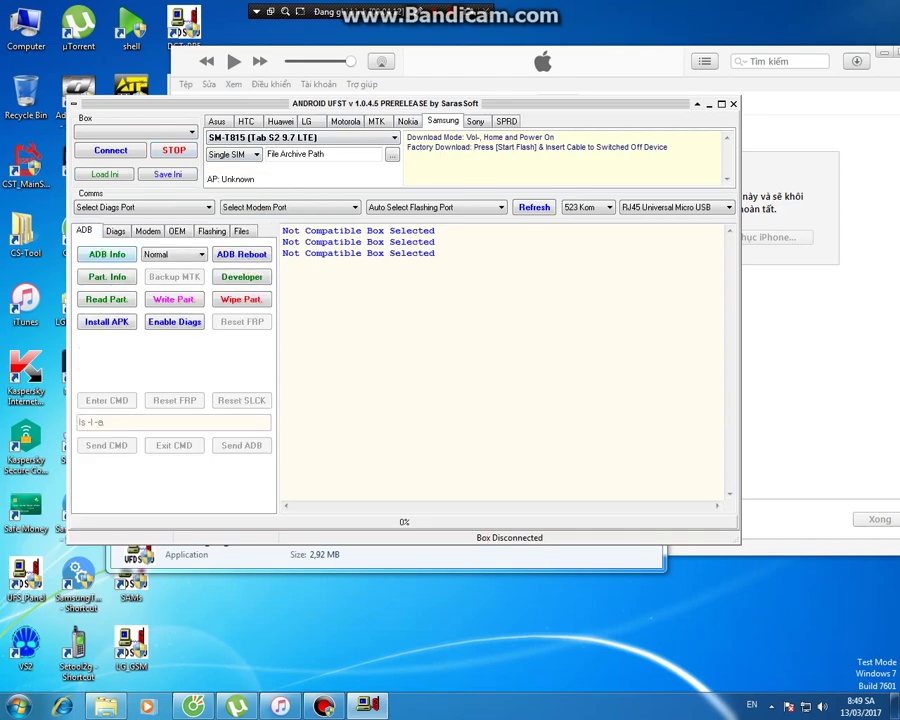
click(107, 254)
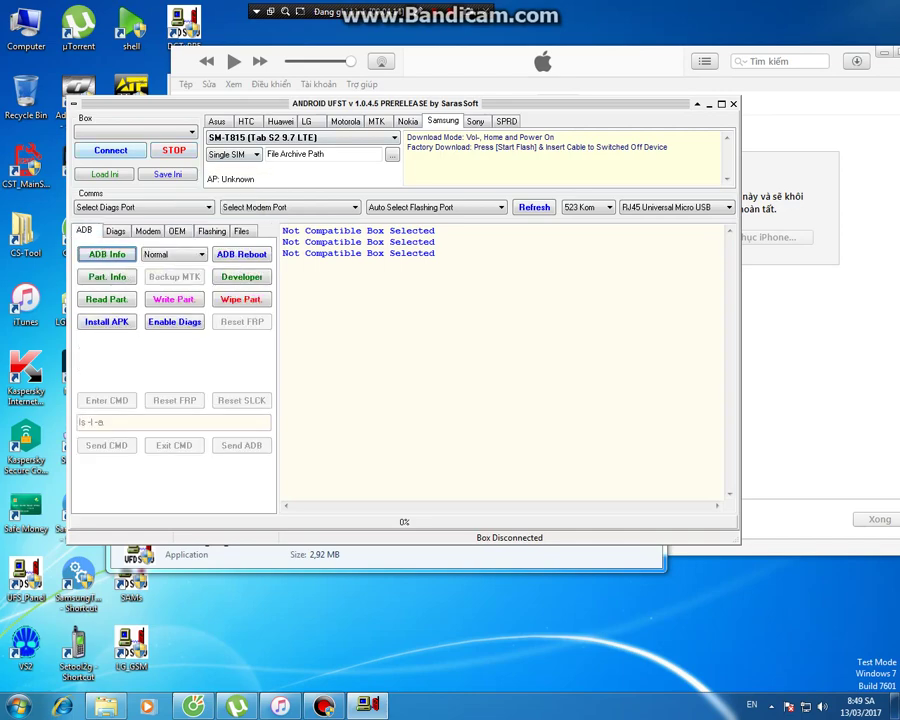
Step: Try to connect the box for the Samsung SM-T815, and close ANDROID UFST
click(110, 150)
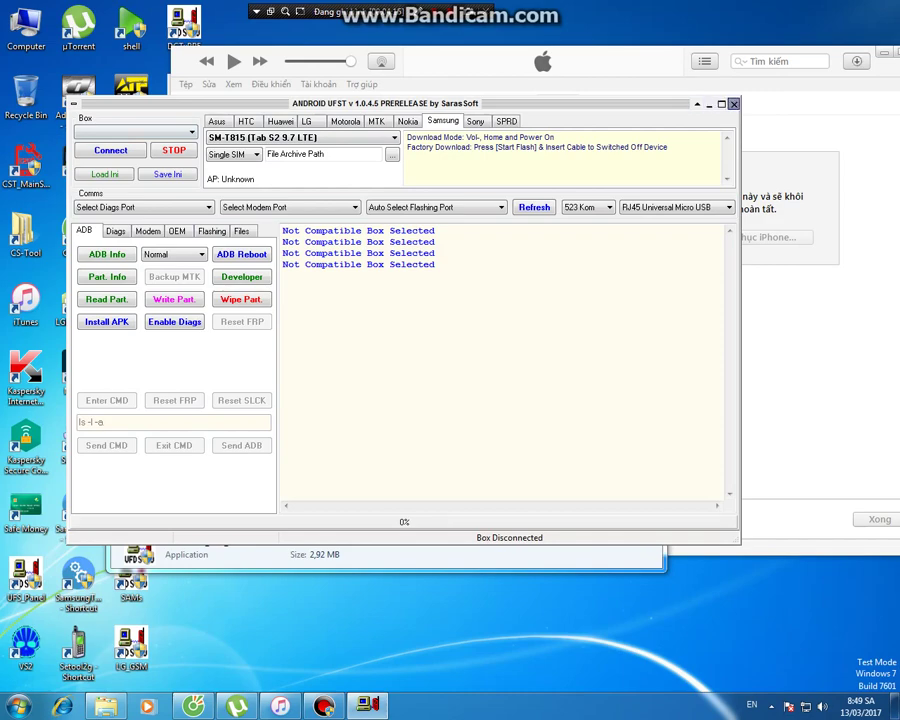
click(733, 104)
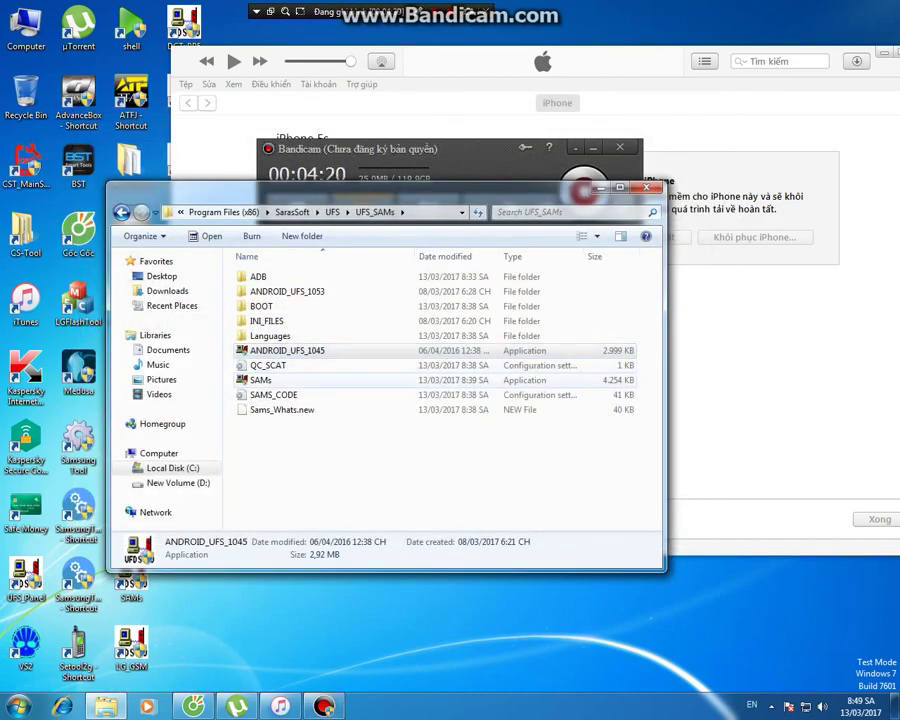
Step: Launch SAMs from the UFS_SAMs folder and agree to build the Fast Key Calculation Tables (DHLT)
double_click(261, 380)
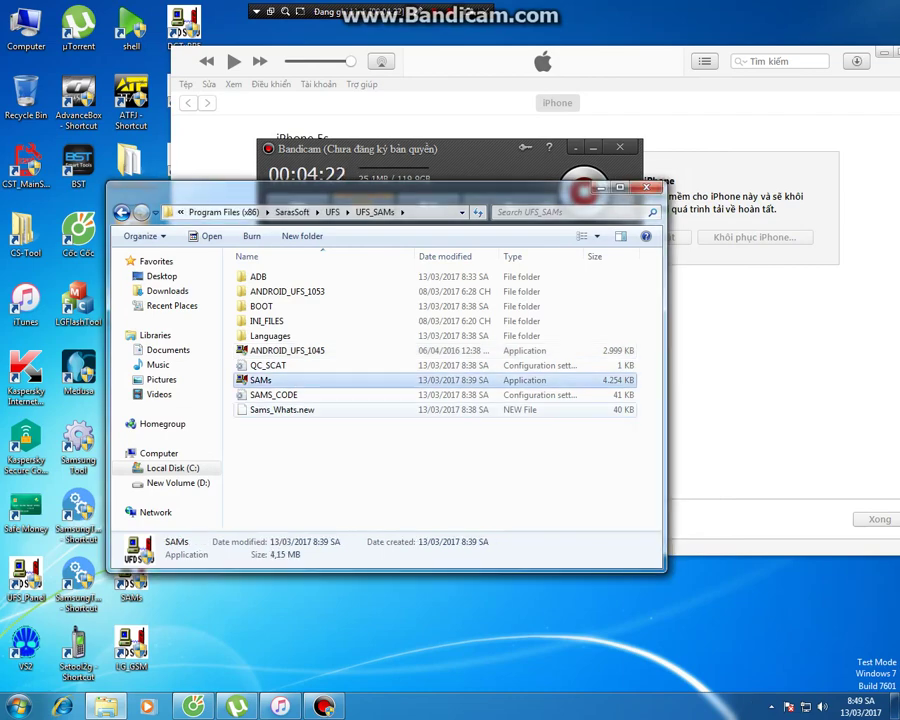
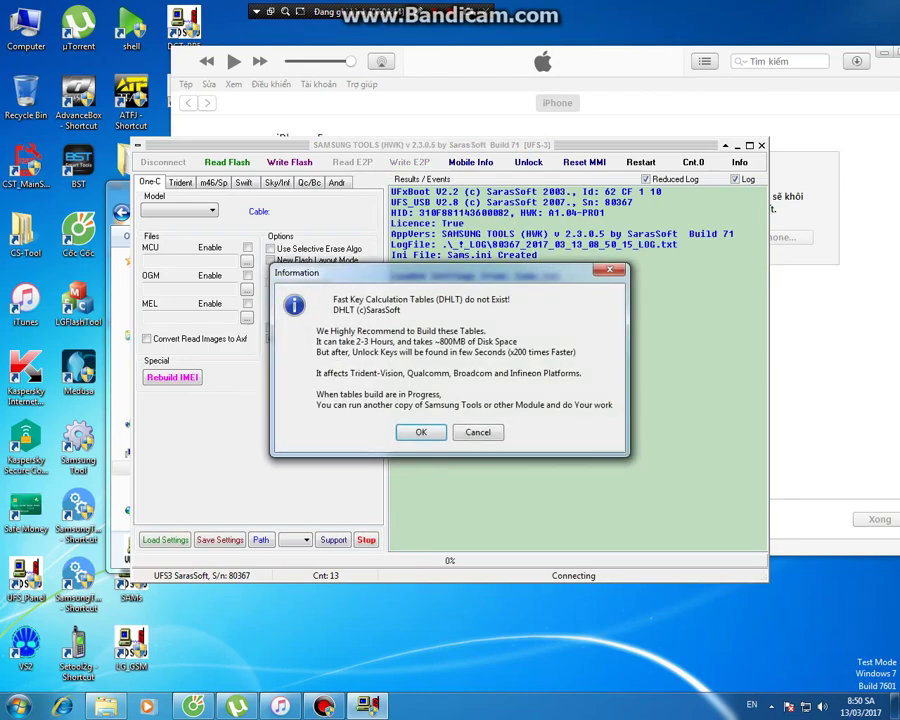
key(Return)
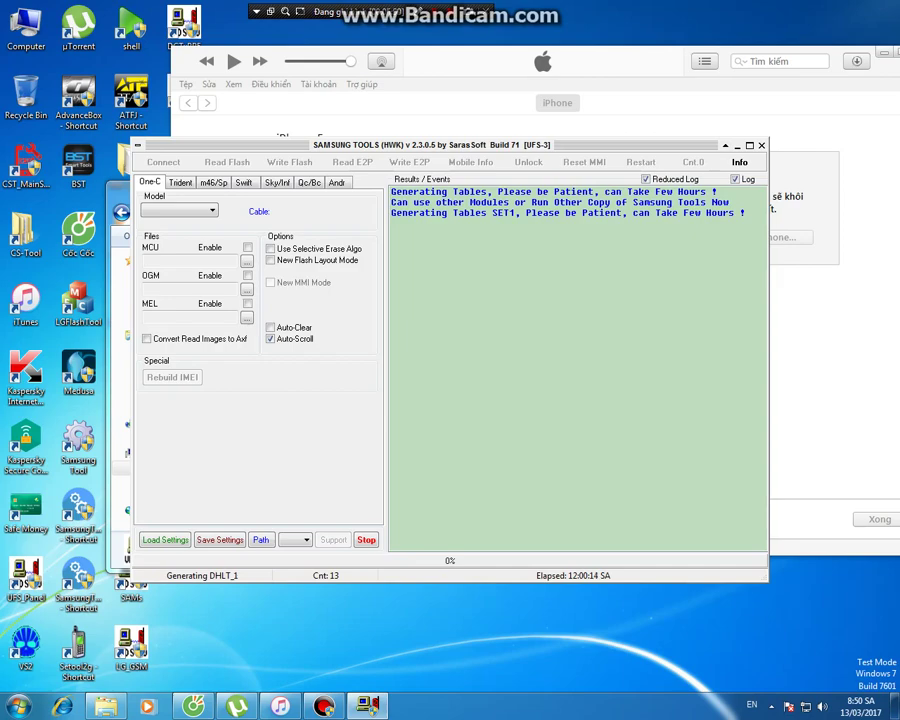
right_click(336, 630)
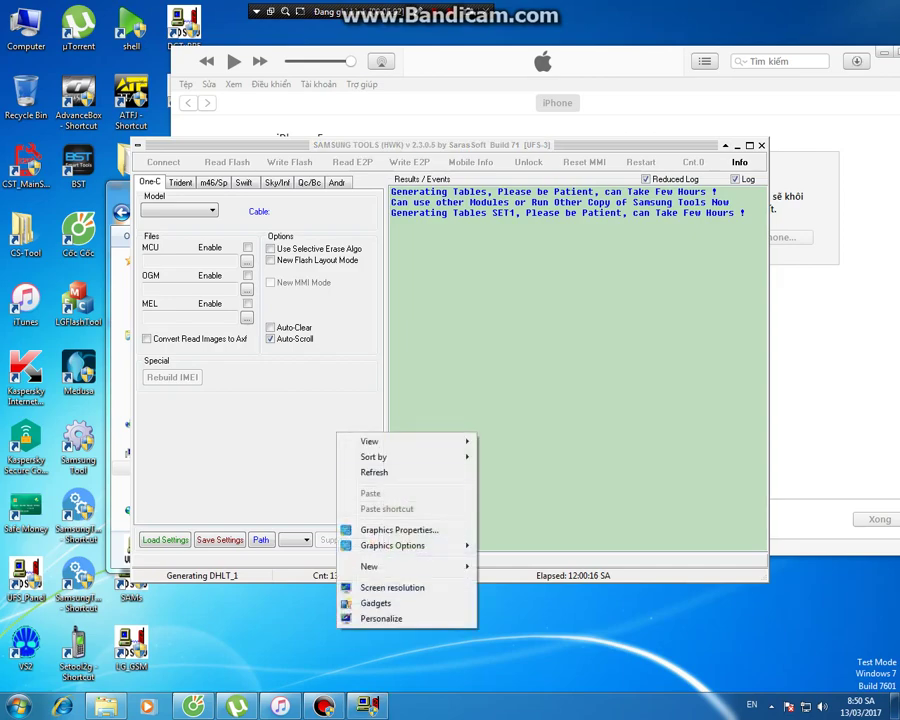
click(405, 470)
right_click(321, 457)
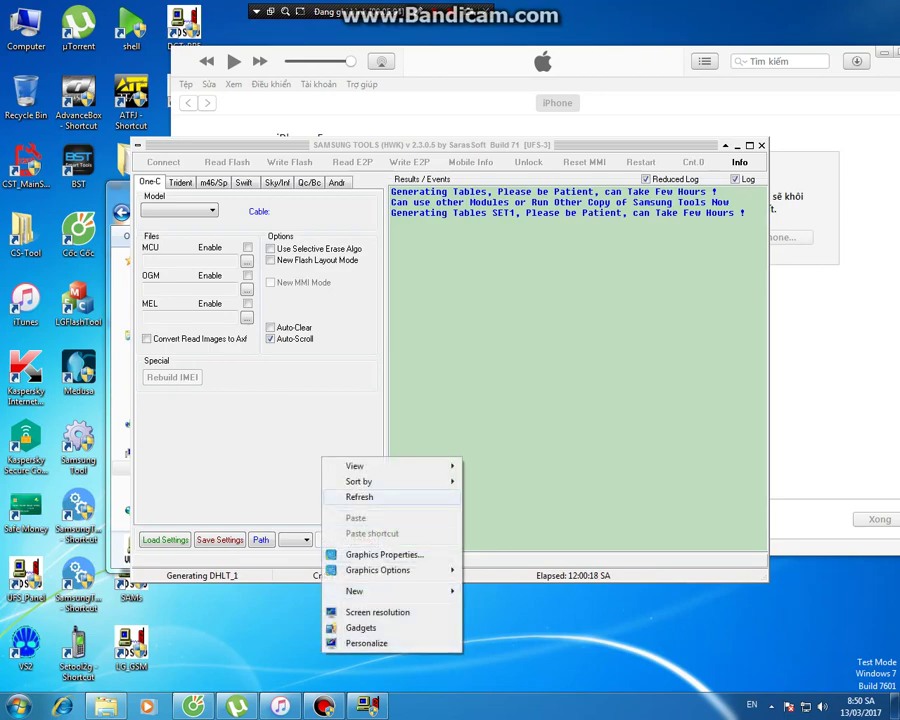
click(348, 496)
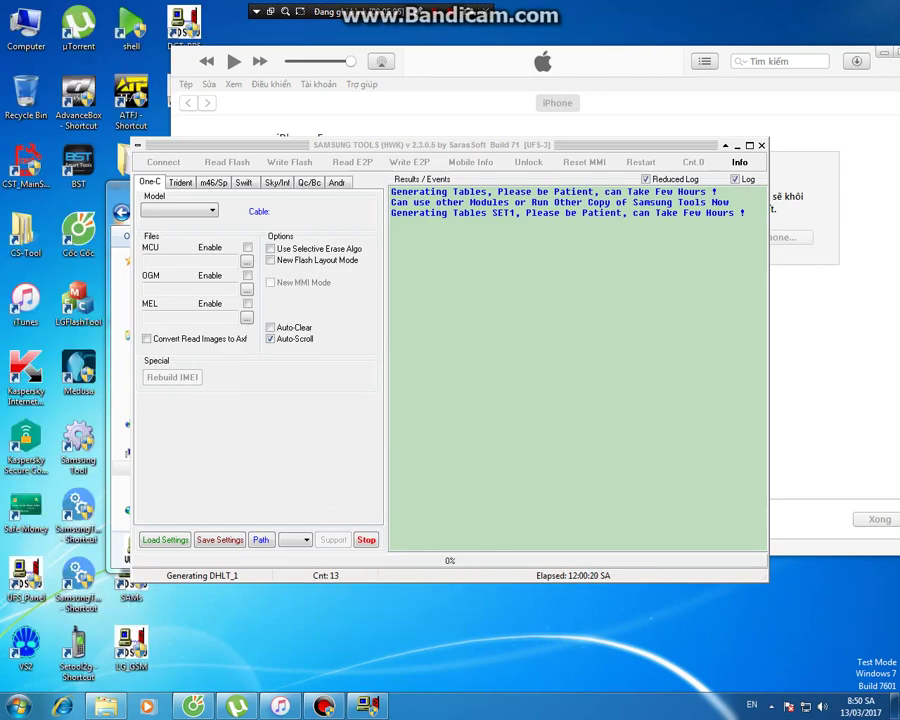
mouse_move(400, 145)
mouse_down()
mouse_move(534, 130)
mouse_move(546, 117)
mouse_move(403, 159)
mouse_up()
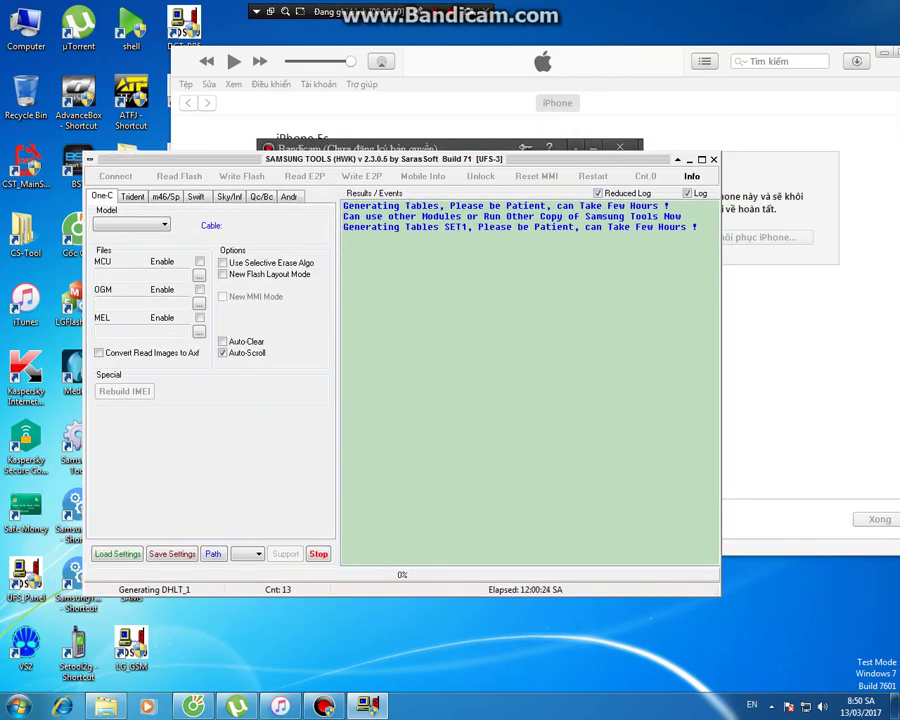